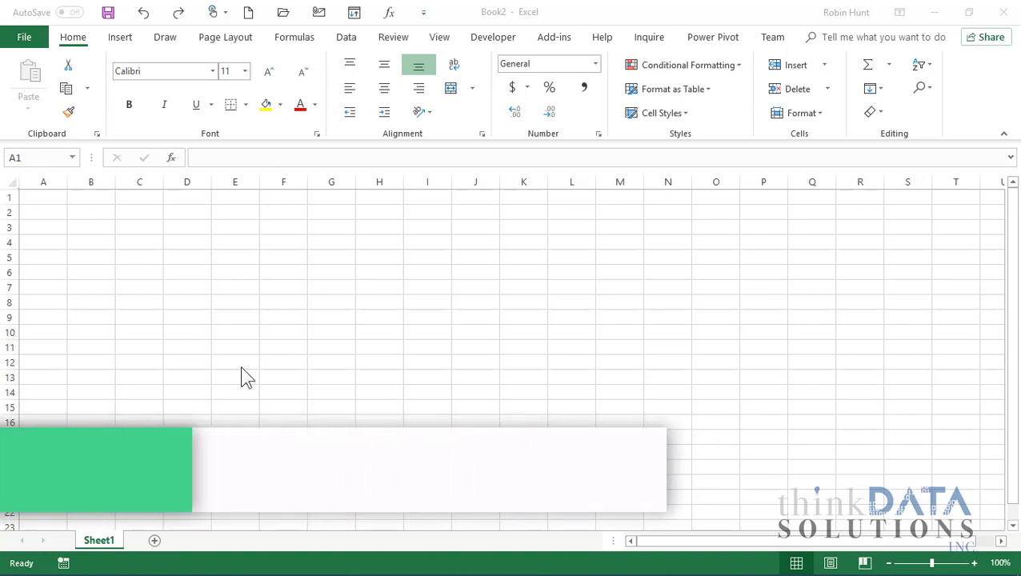
- Zoom the blank worksheet to 400% starting from cell A1
click(53, 200)
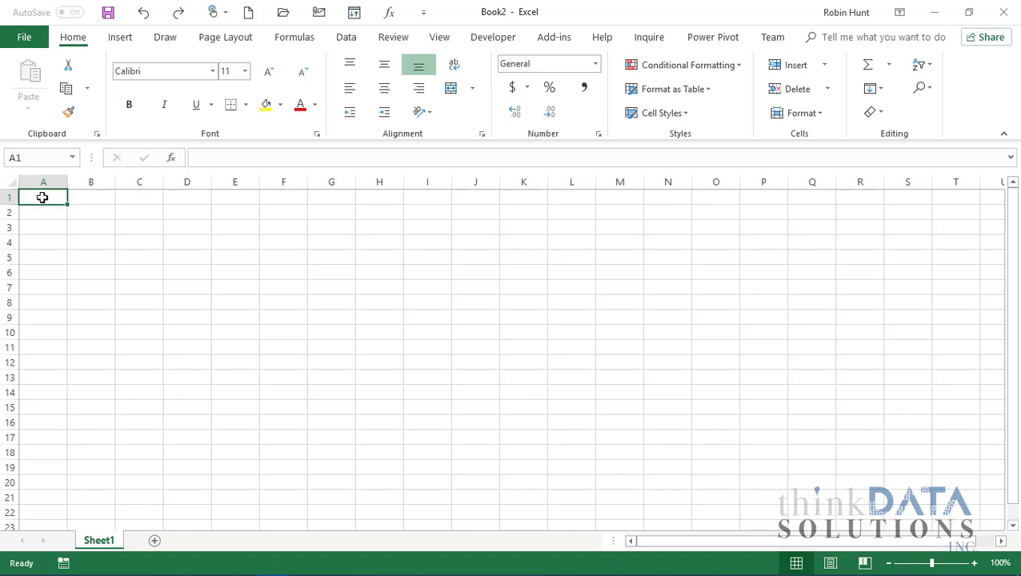
ctrl+scroll(46, 210, up, 12)
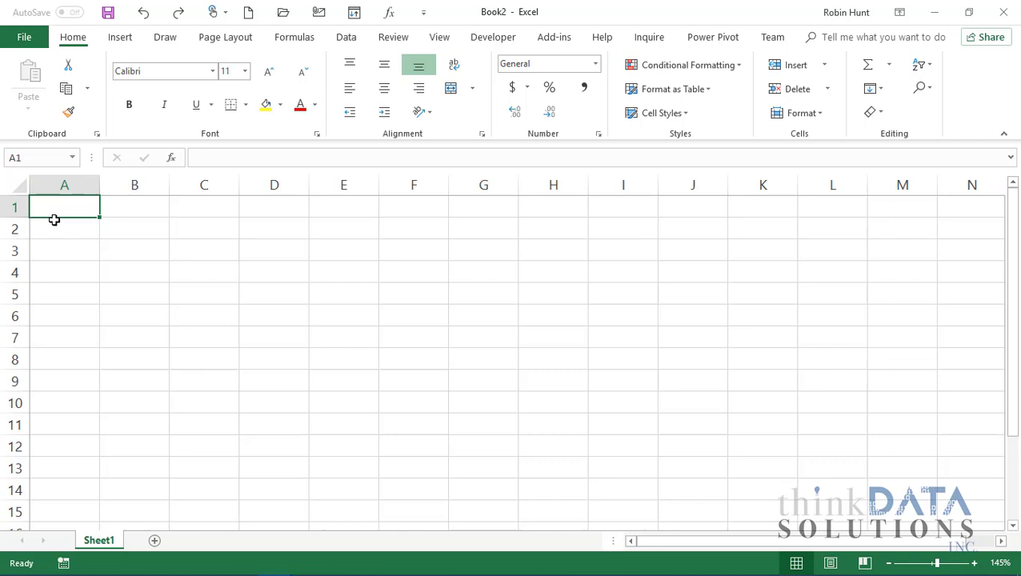
ctrl+scroll(76, 232, up, 8)
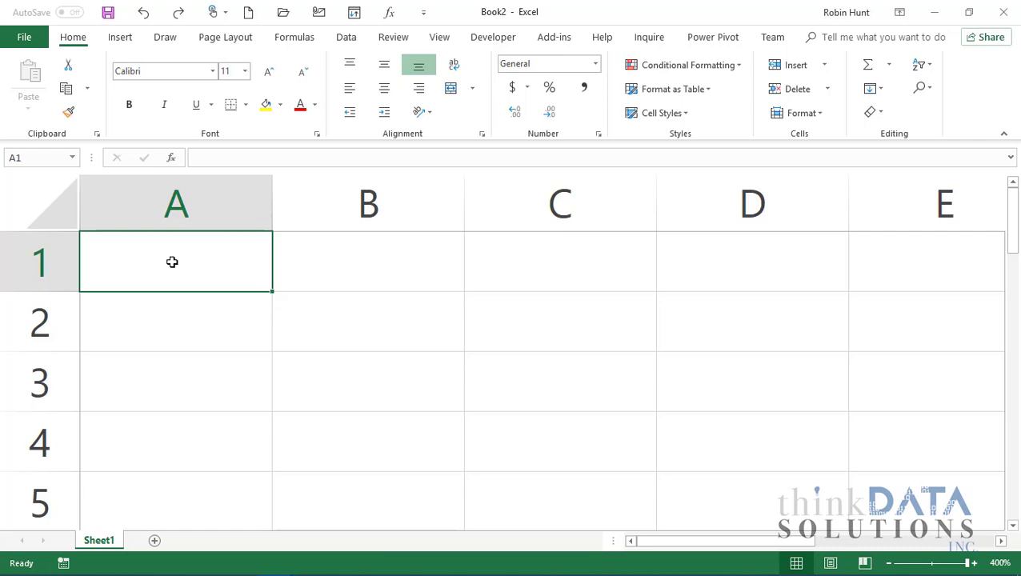
- Select the block A1:C4 a few times, finishing with only A1 selected
drag(172, 262, 538, 431)
drag(175, 261, 575, 428)
click(125, 254)
drag(125, 254, 552, 456)
click(171, 272)
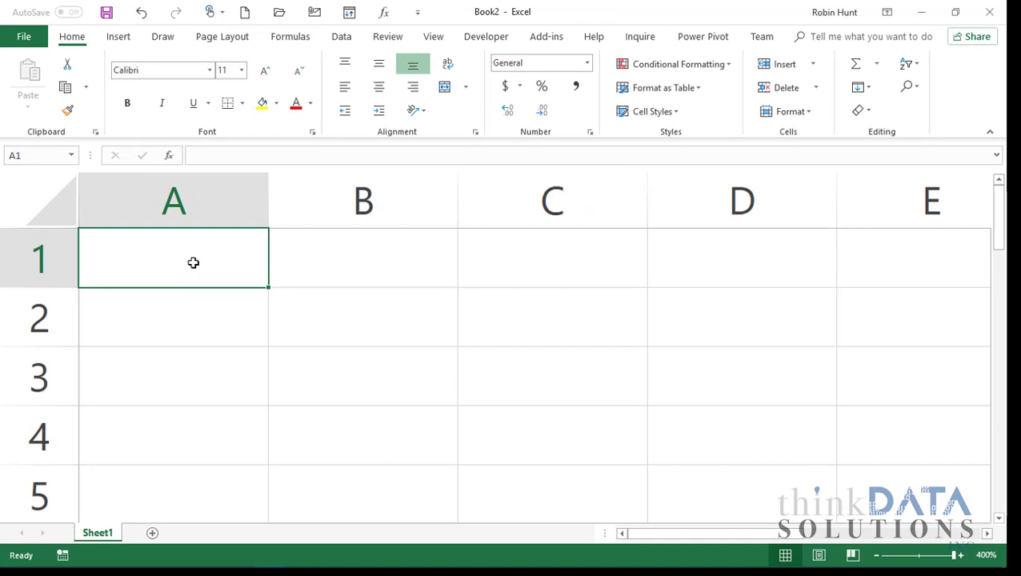
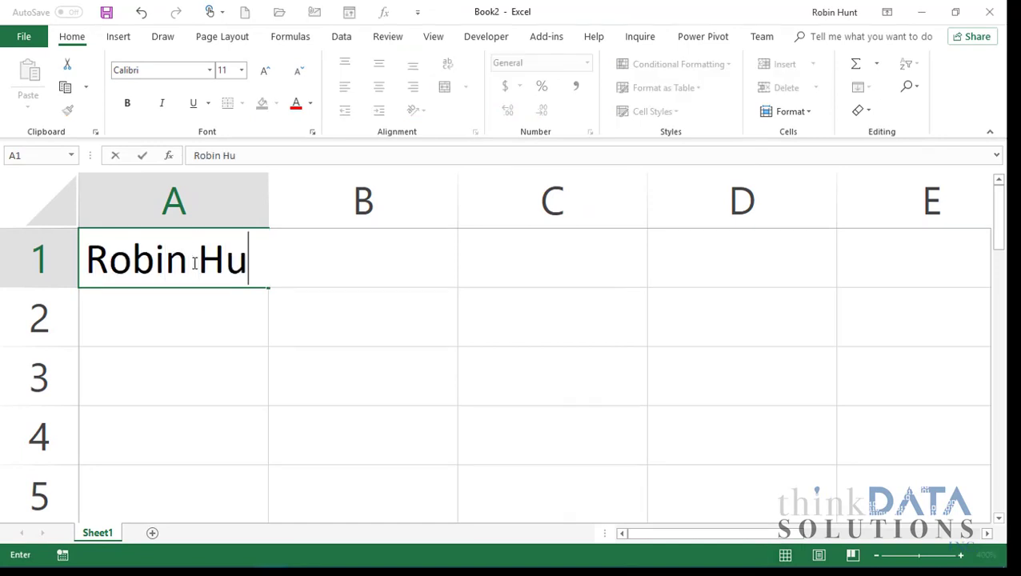
- Enter a person's full name in cell A1
key(Return)
click(158, 260)
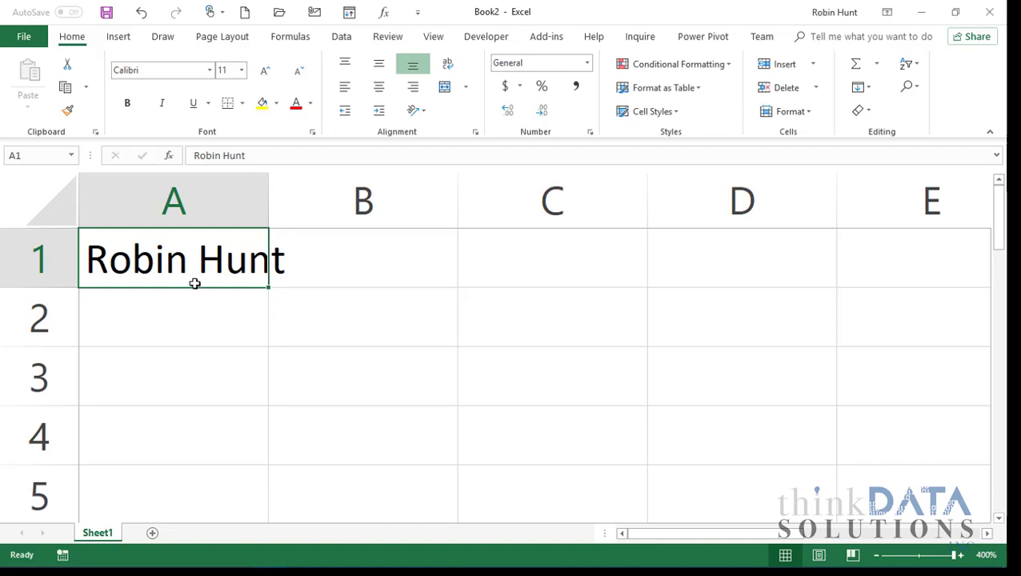
- Drag the A1:C4 block by its border to B2:D5 and back
drag(198, 286, 542, 433)
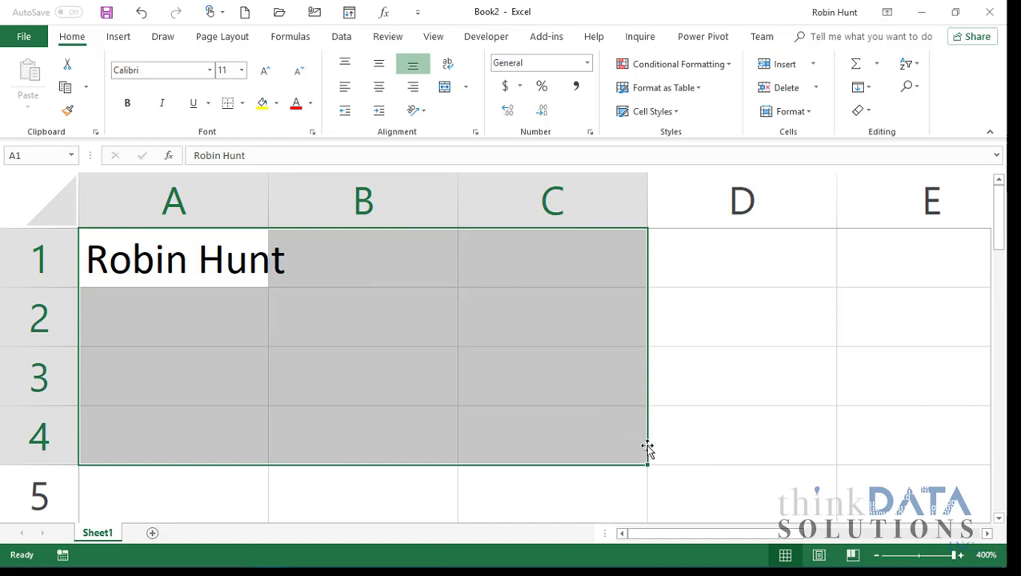
drag(647, 448, 711, 476)
drag(330, 287, 235, 237)
scroll(513, 351, down, 1)
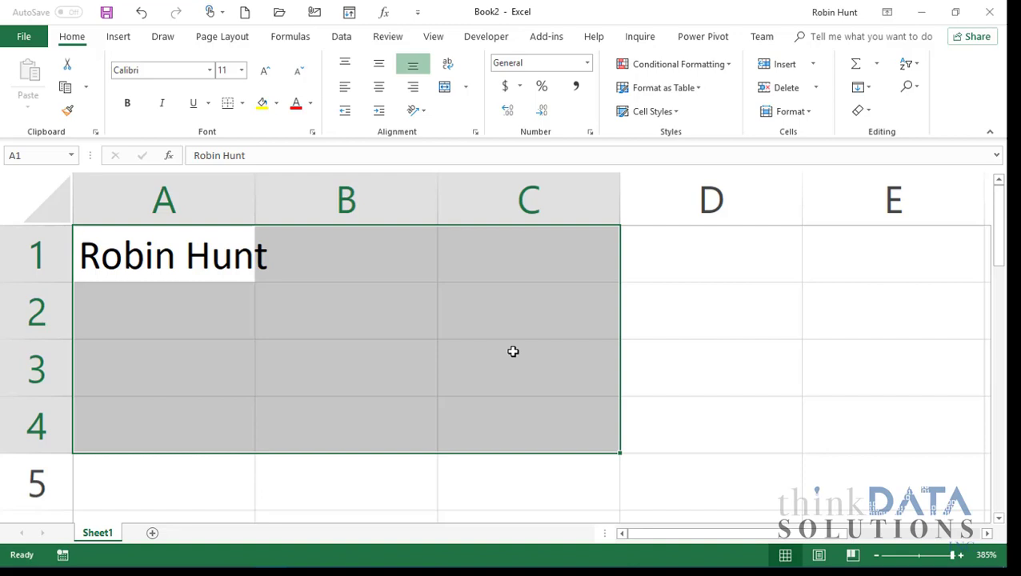
scroll(513, 351, down, 4)
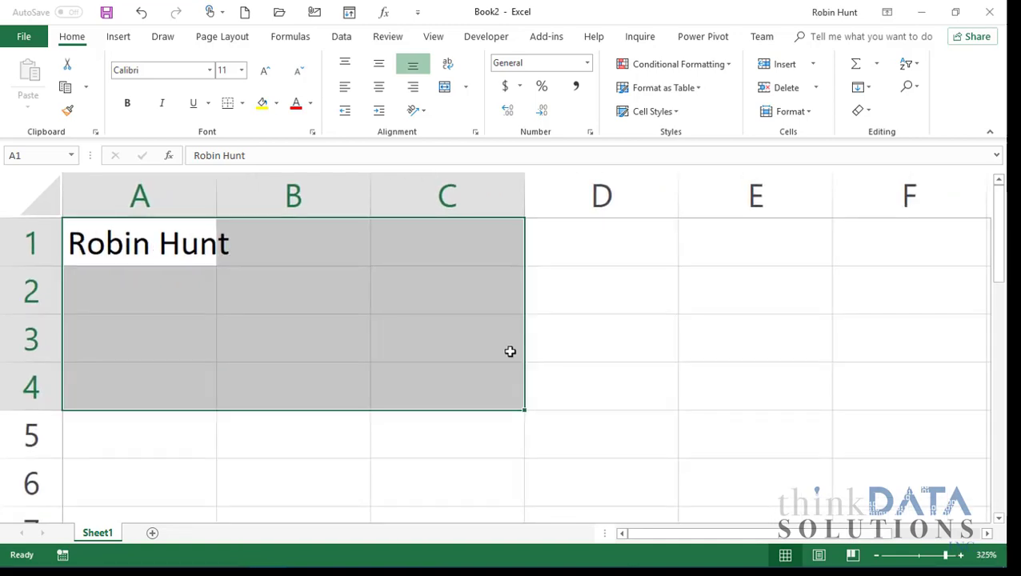
scroll(510, 351, down, 1)
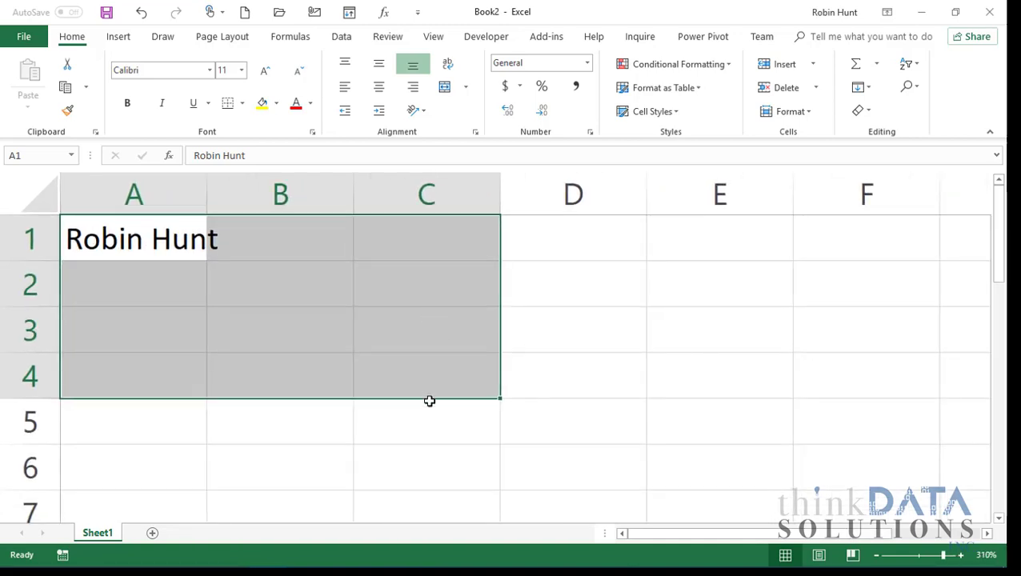
drag(430, 401, 394, 369)
- Select A1:A5, then AutoFit column A to the name's width
click(134, 237)
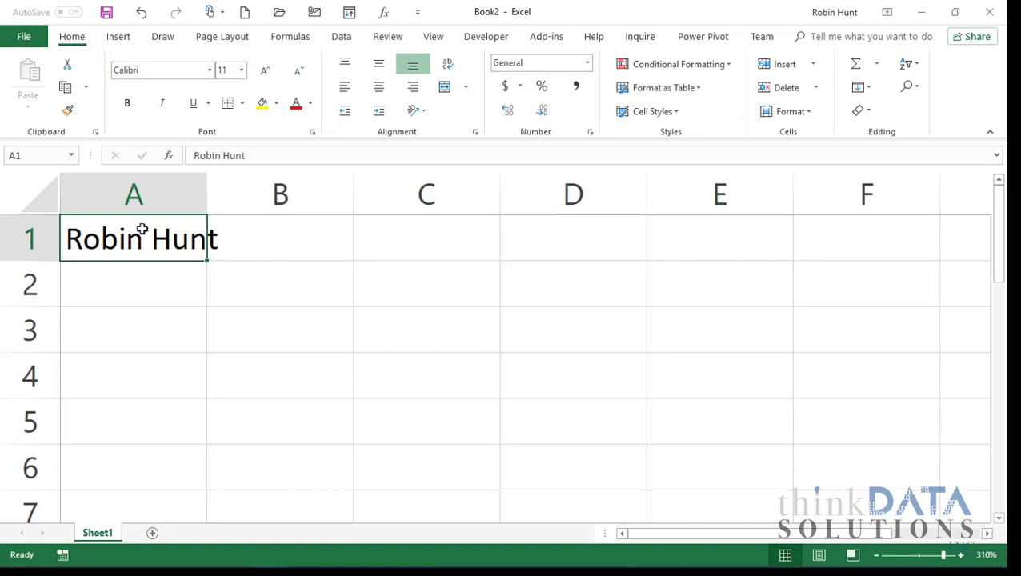
drag(142, 230, 150, 428)
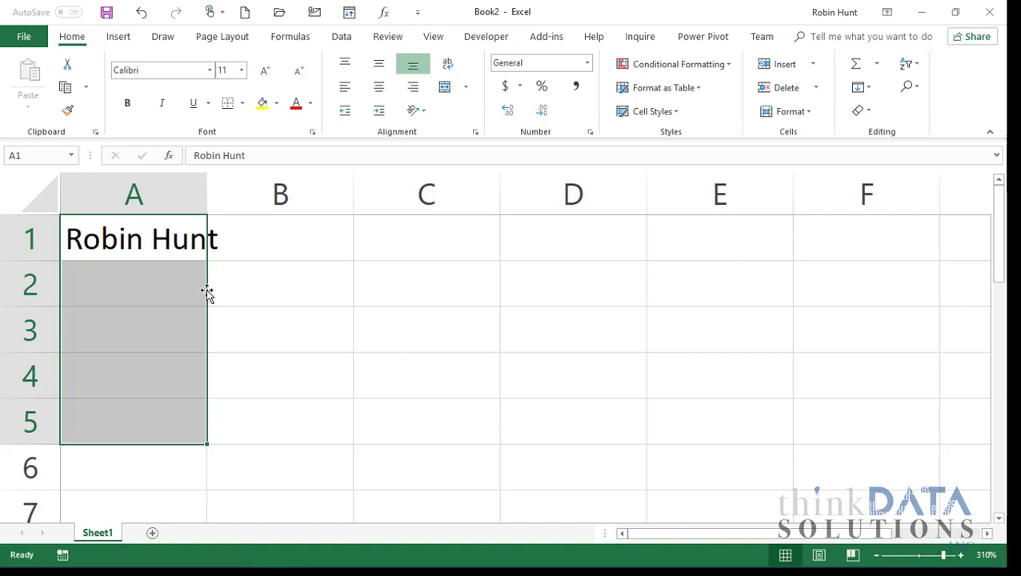
click(179, 251)
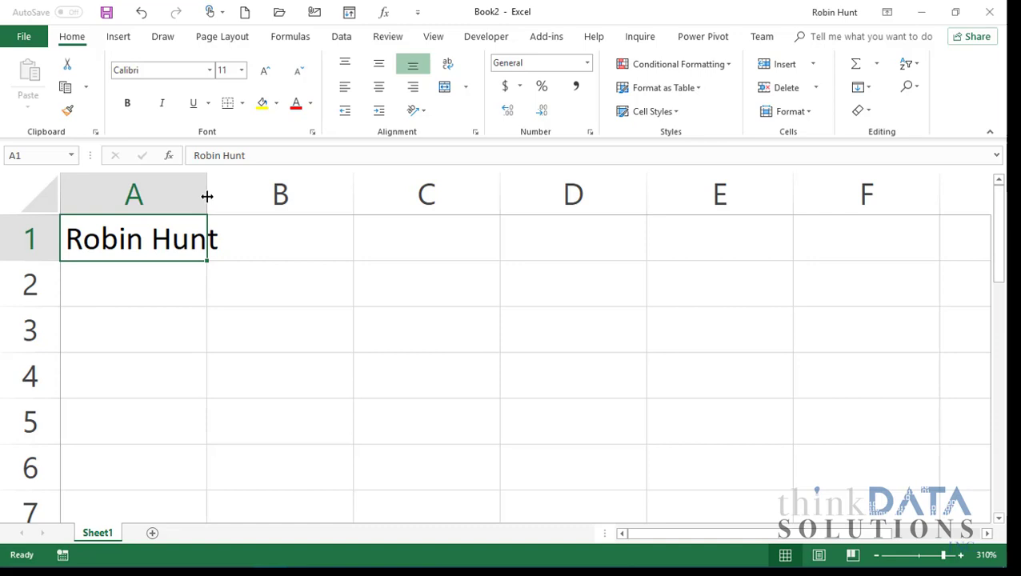
double_click(206, 196)
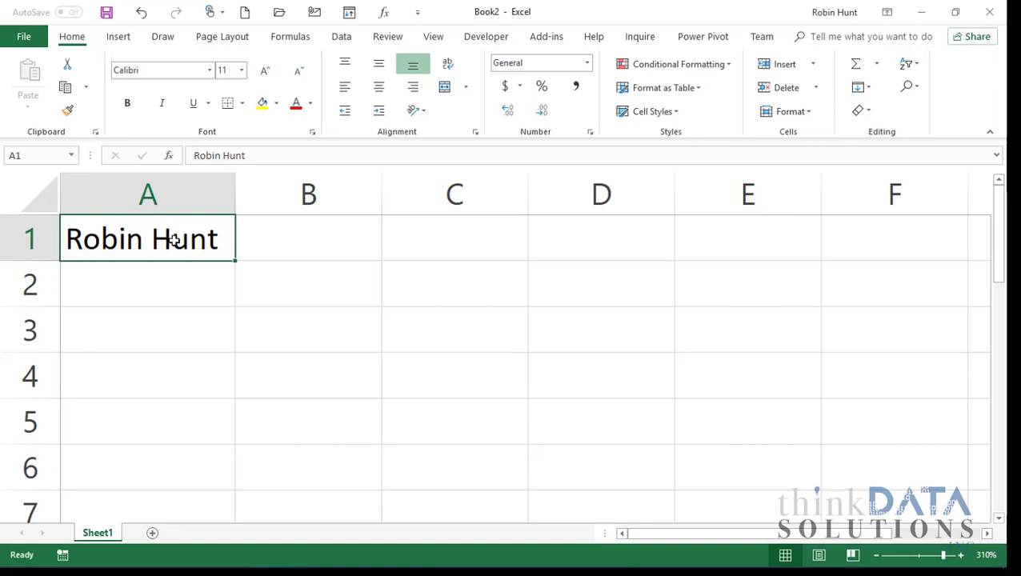
- Select row 1 and column A, then return row 1 to roughly standard height
click(36, 243)
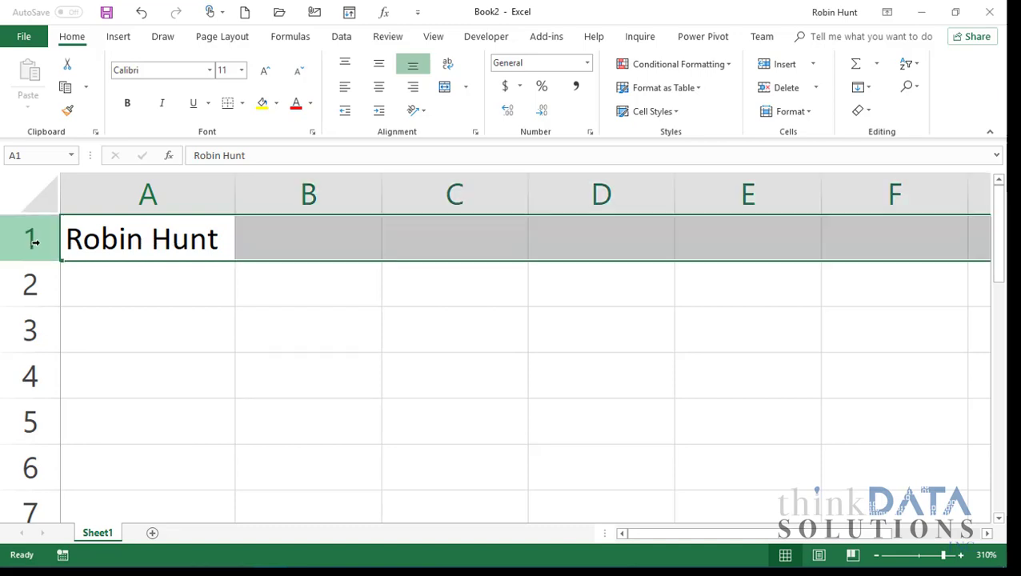
click(102, 196)
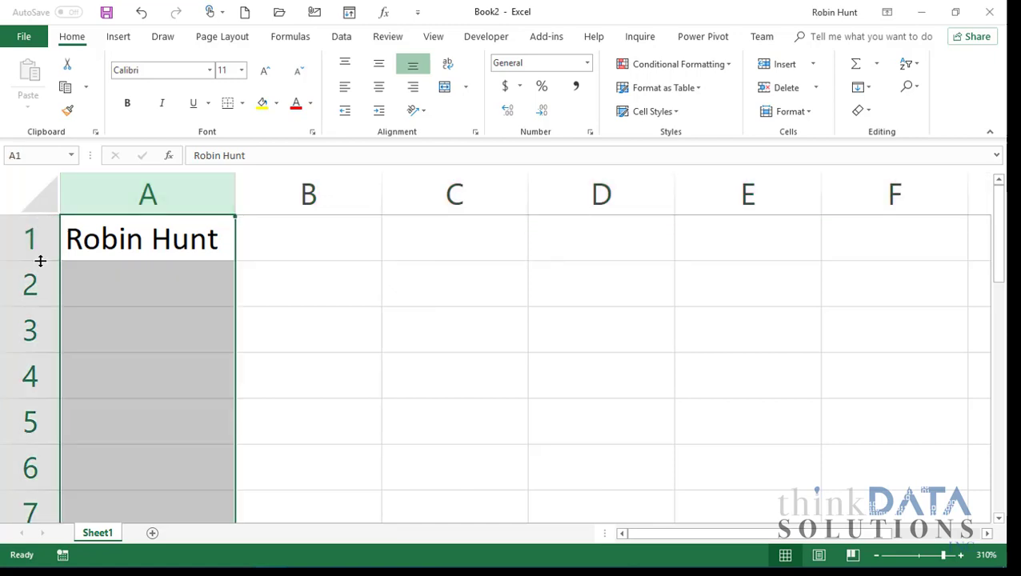
mouse_move(40, 261)
mouse_down()
mouse_move(39, 312)
mouse_move(37, 256)
mouse_up()
click(113, 232)
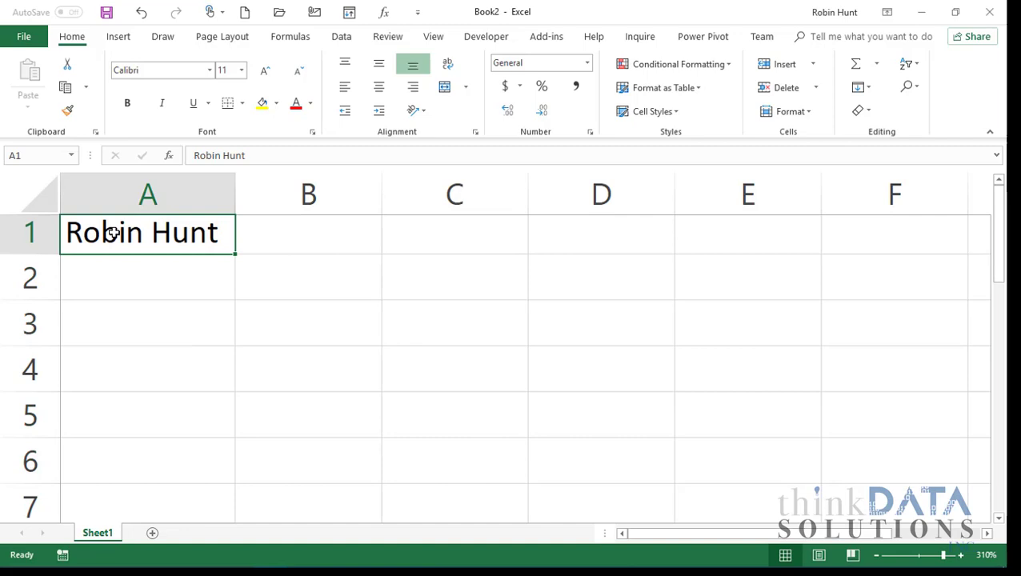
- Replace the name with today's date and fill A1:A6 with weekdays only, 10/18–10/25/2018
key(Delete)
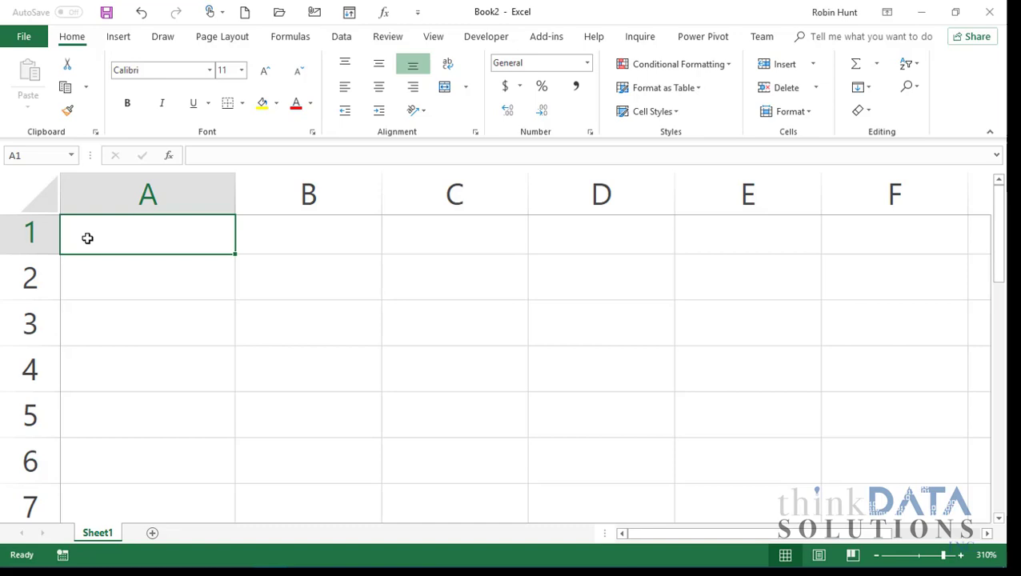
key(ctrl+semicolon)
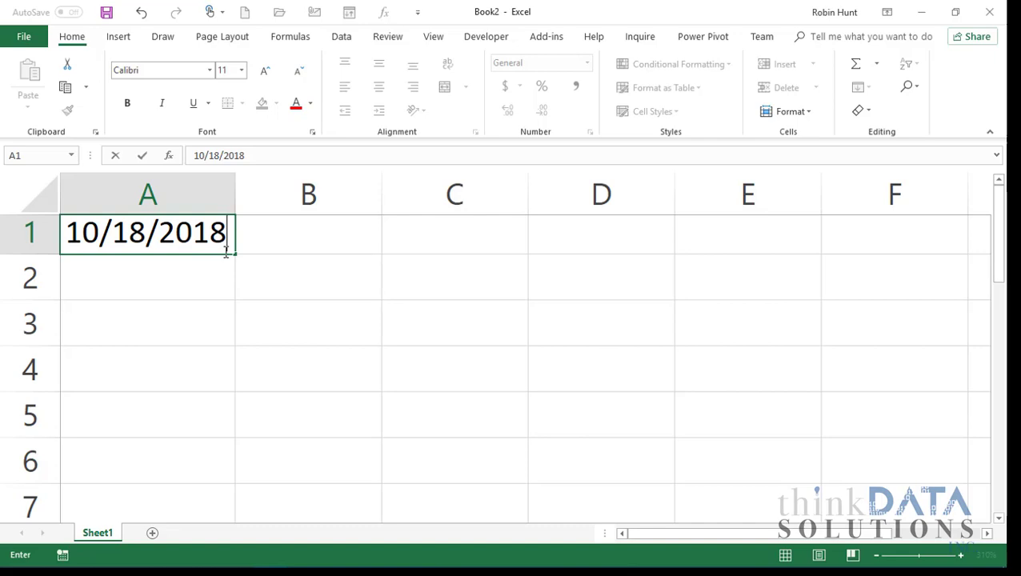
drag(236, 254, 230, 472)
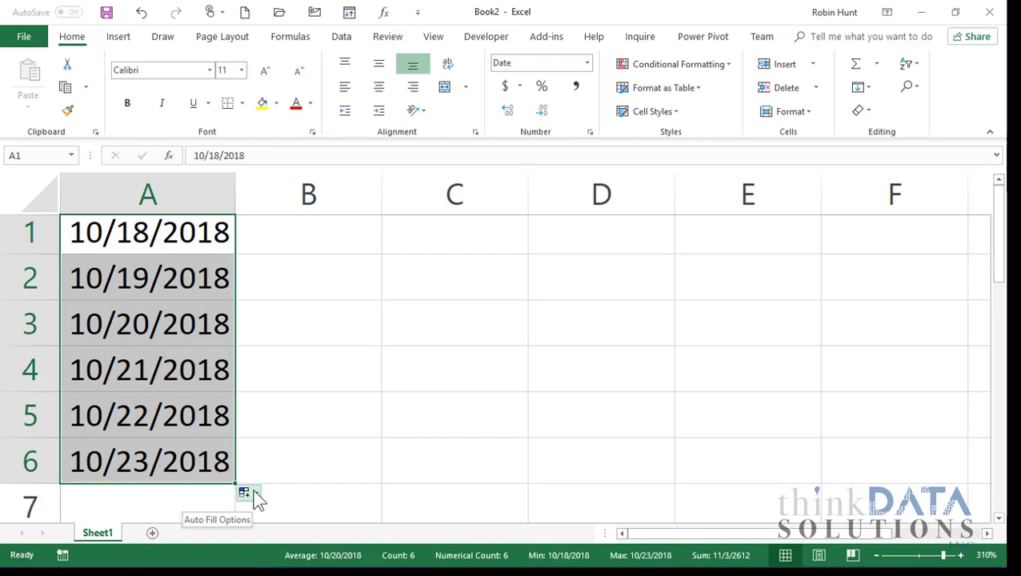
click(251, 496)
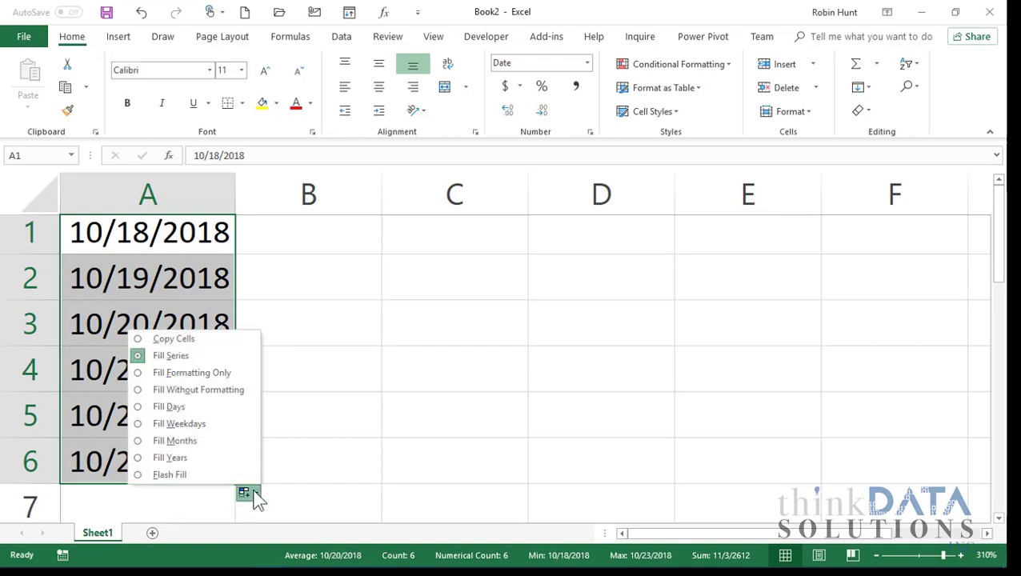
click(186, 423)
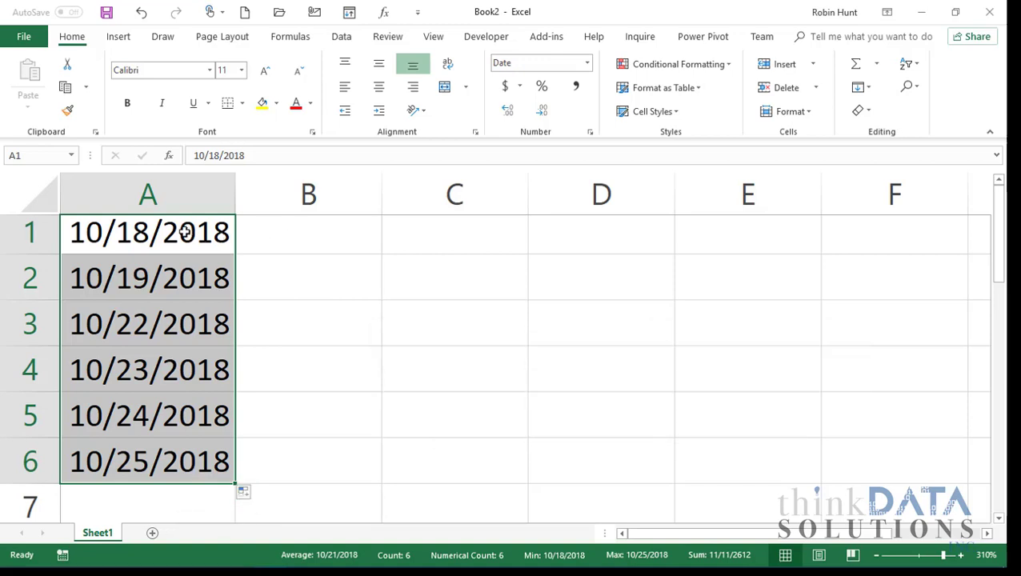
- Move the dates from A1:A6 to C1:C6 and AutoFit column C, ending on C1
drag(186, 231, 179, 451)
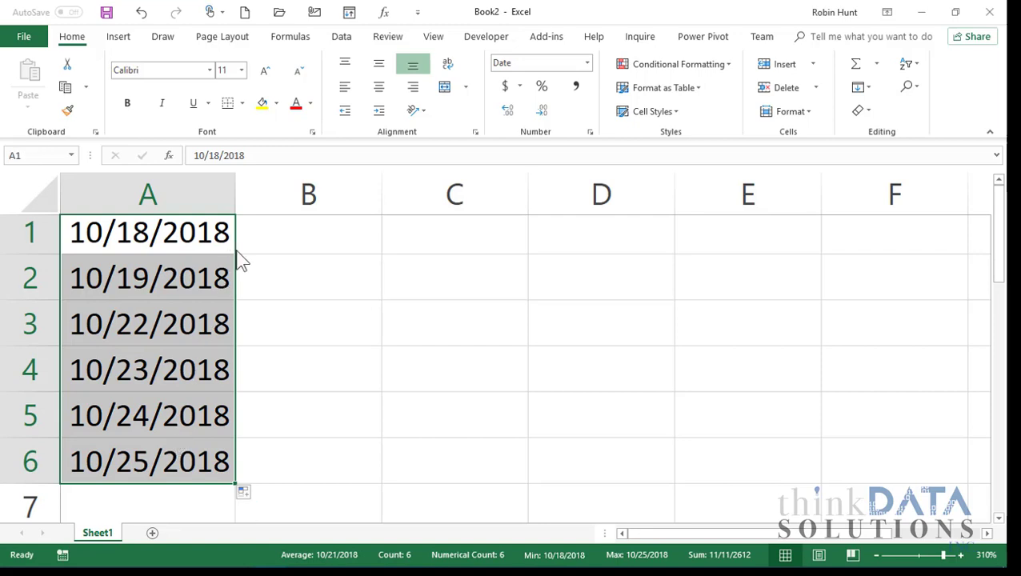
drag(239, 260, 434, 234)
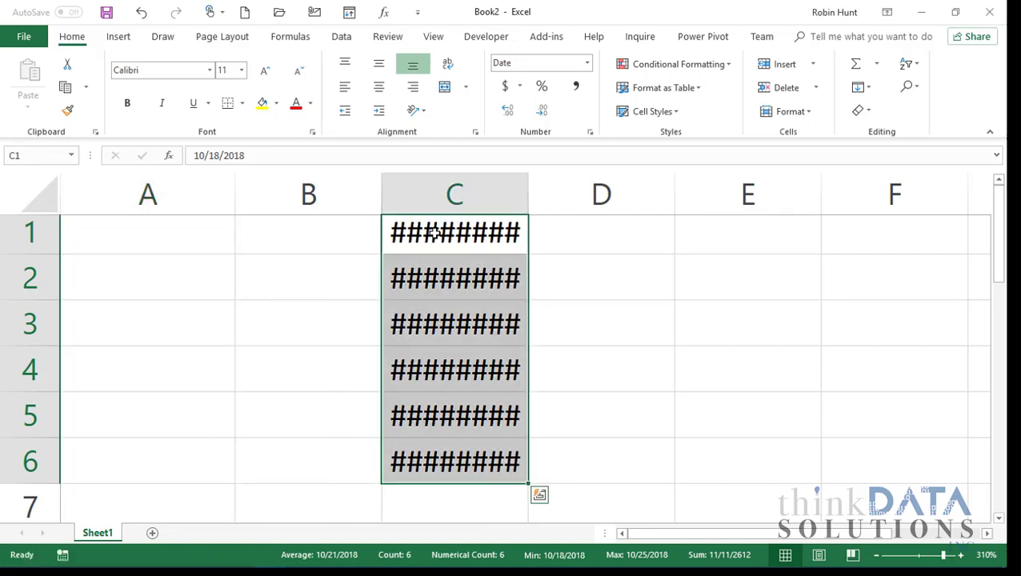
double_click(529, 190)
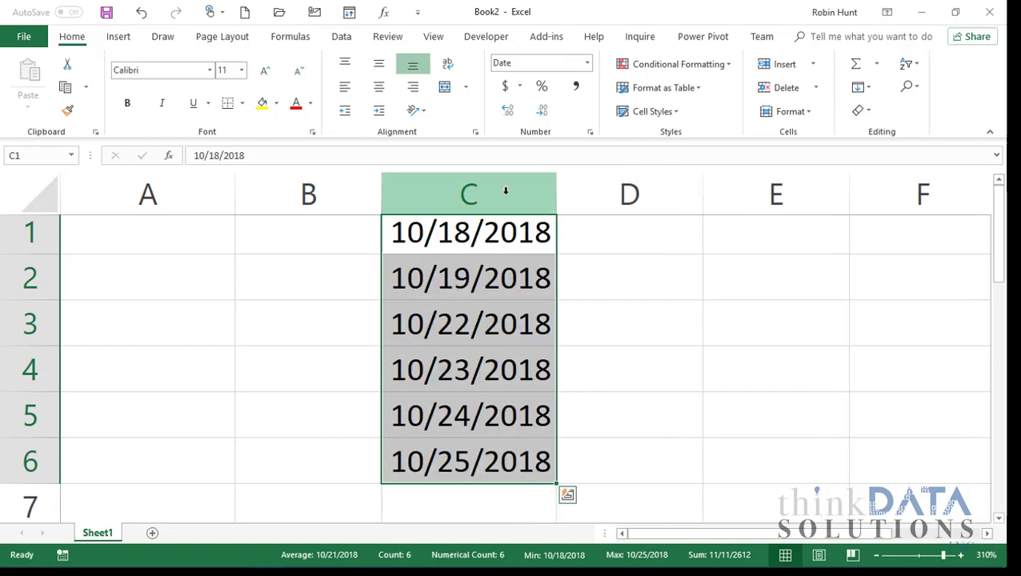
click(504, 191)
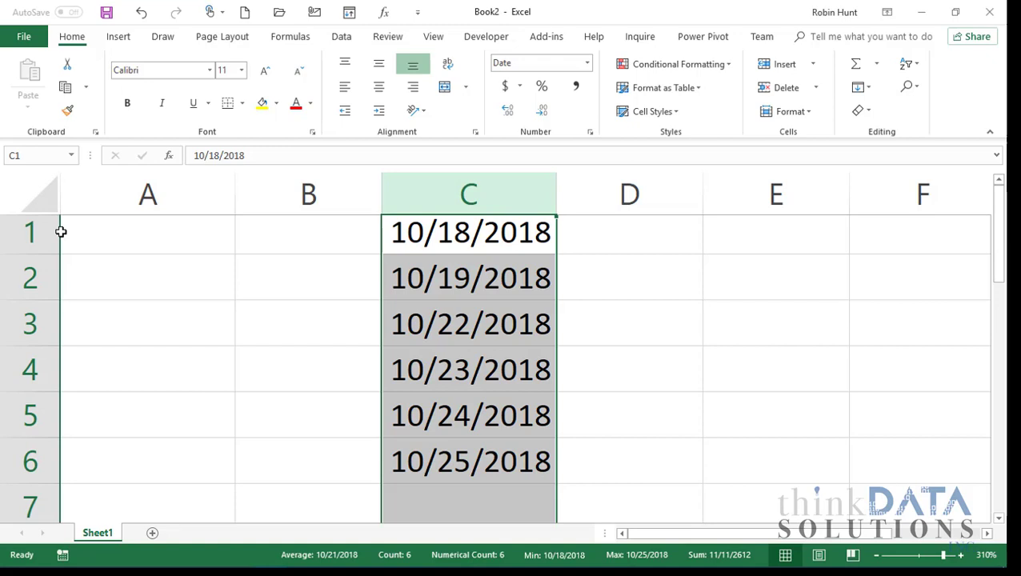
click(36, 236)
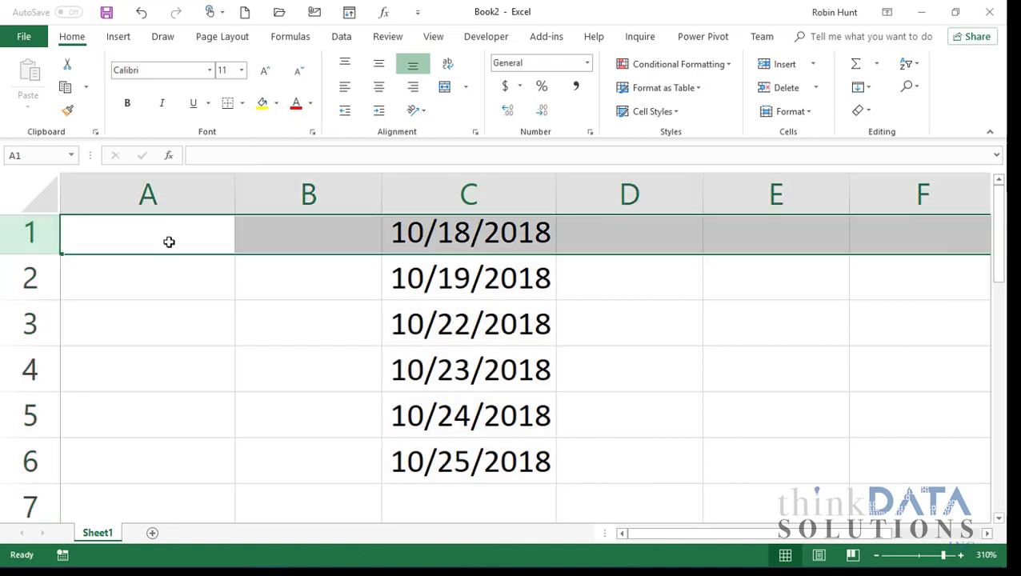
click(446, 239)
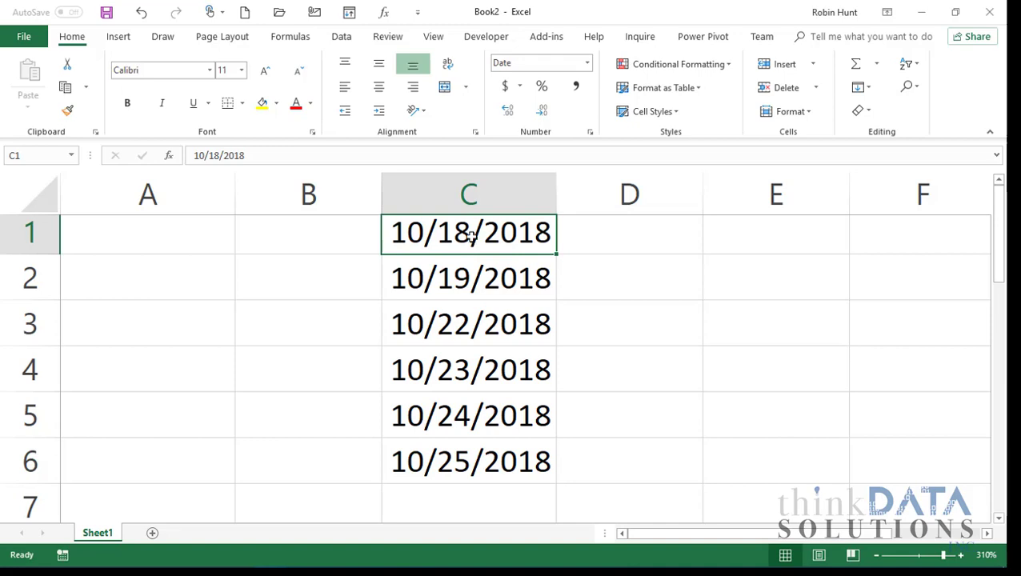
- Move the dates back to A1:A6 and enter 1 in cell B1
drag(463, 229, 471, 465)
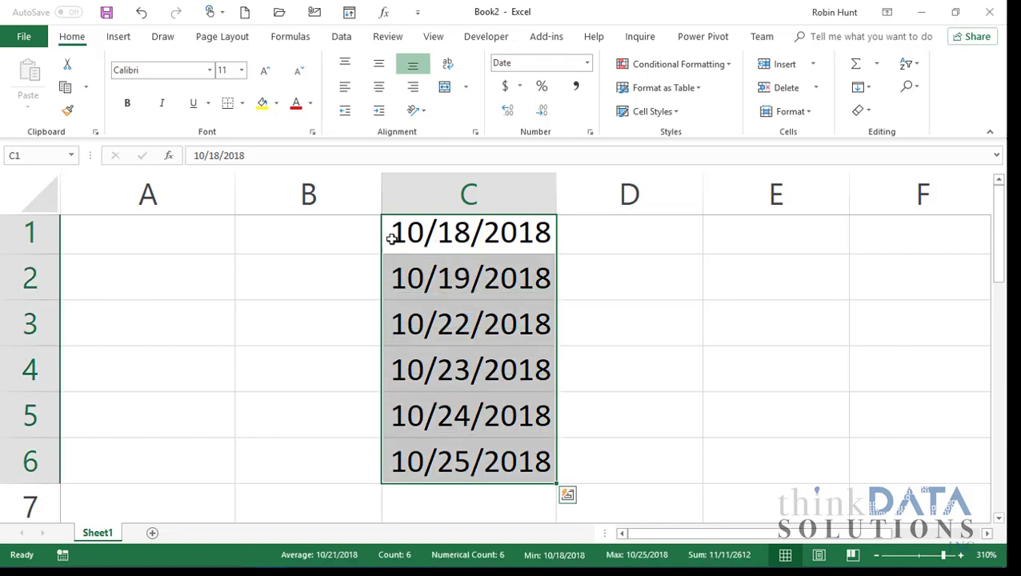
drag(384, 248, 124, 236)
click(298, 236)
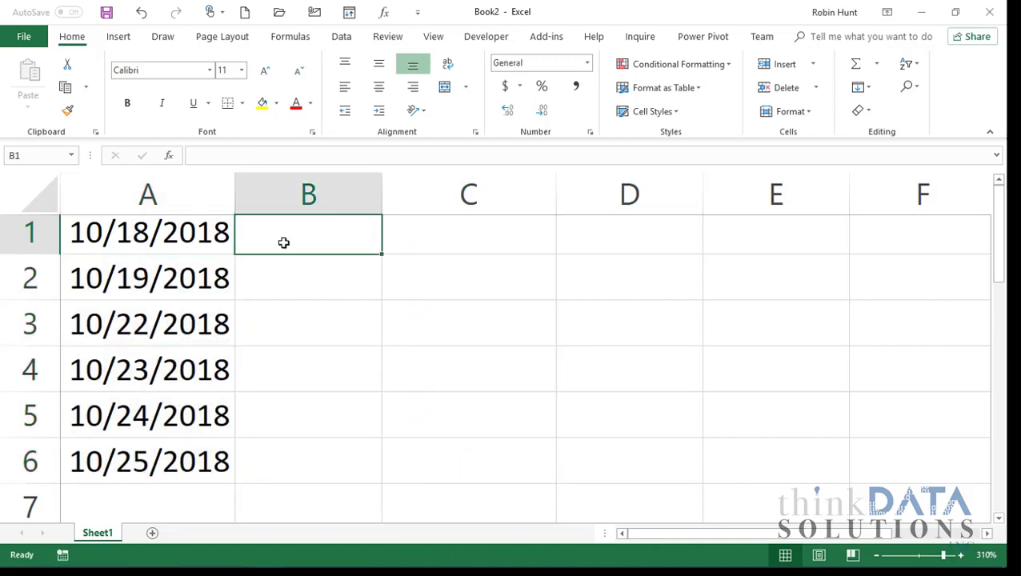
text(1)
key(Return)
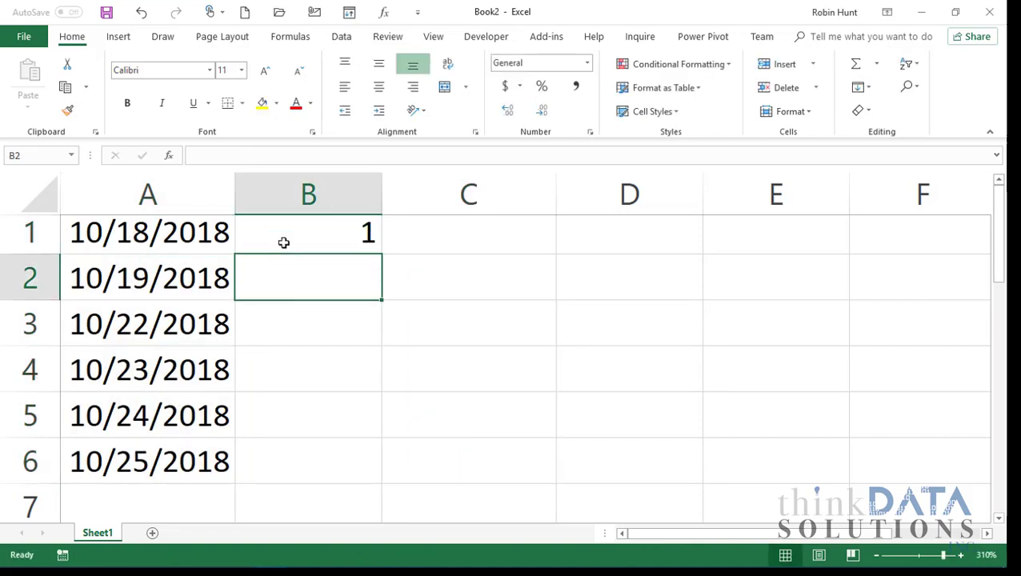
click(309, 229)
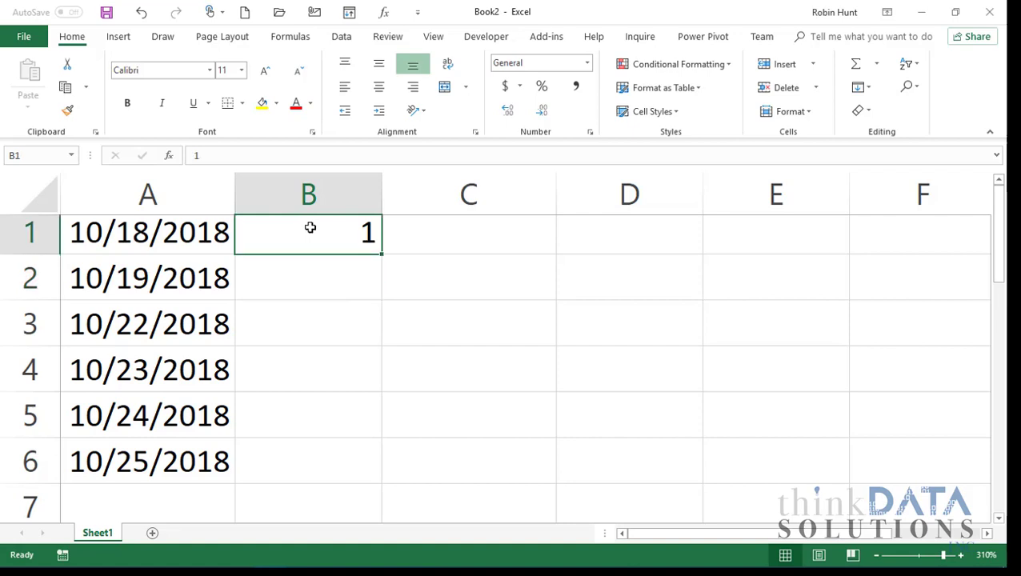
- Fill B1:B6 with the series 1–6 via Auto Fill Options > Fill Series, then reselect A1
double_click(382, 255)
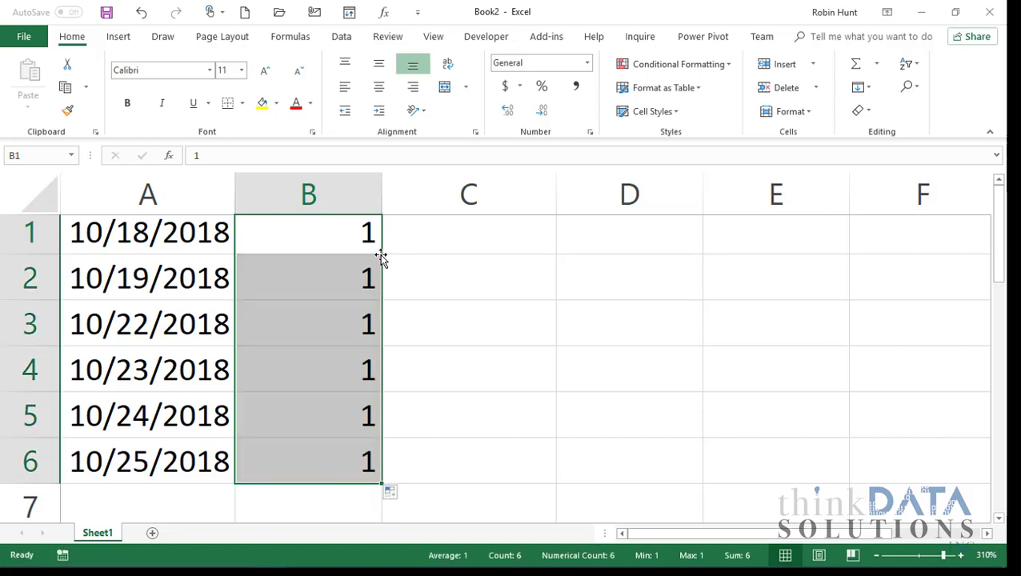
click(396, 496)
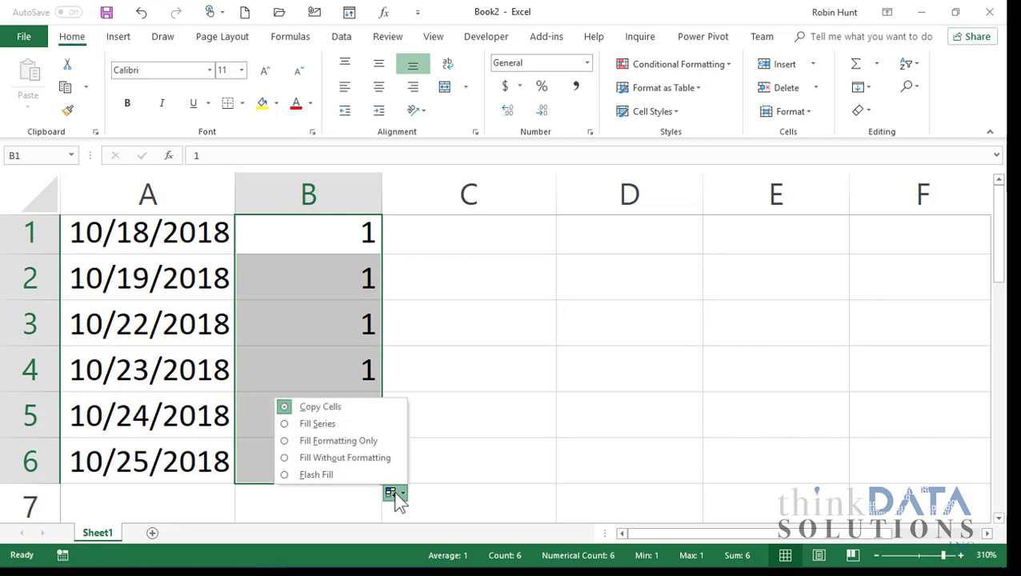
click(339, 424)
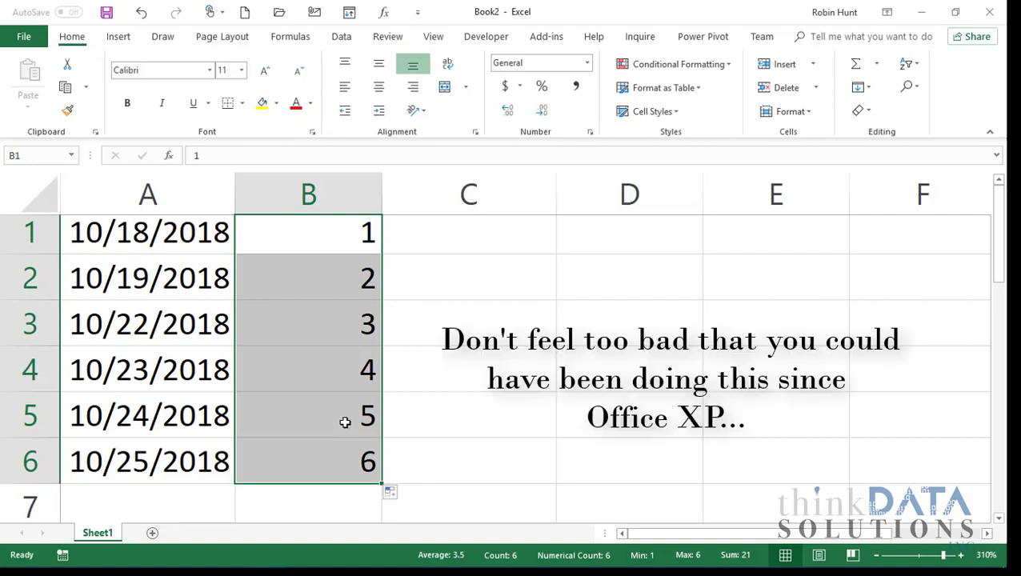
drag(330, 235, 331, 276)
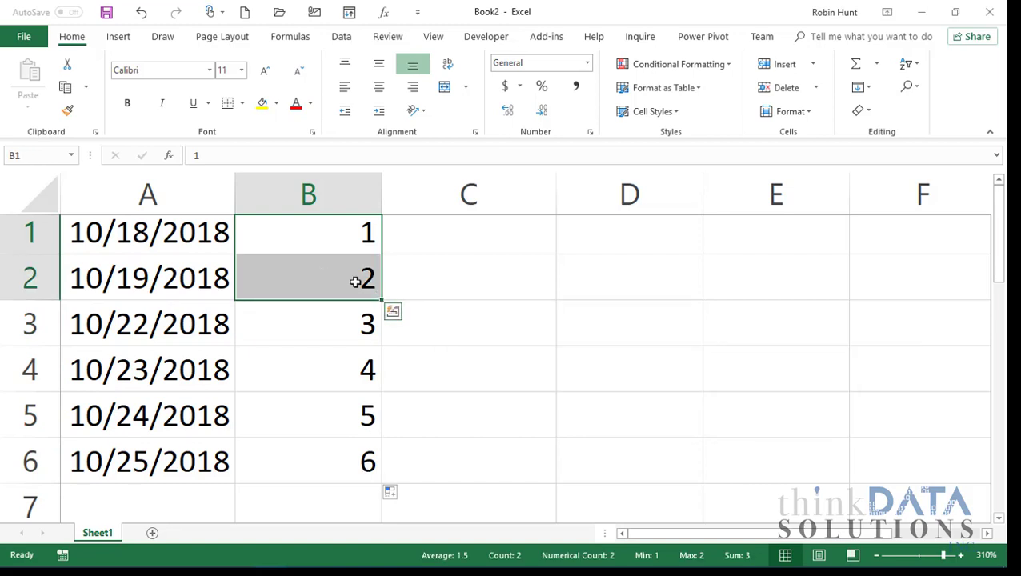
click(350, 233)
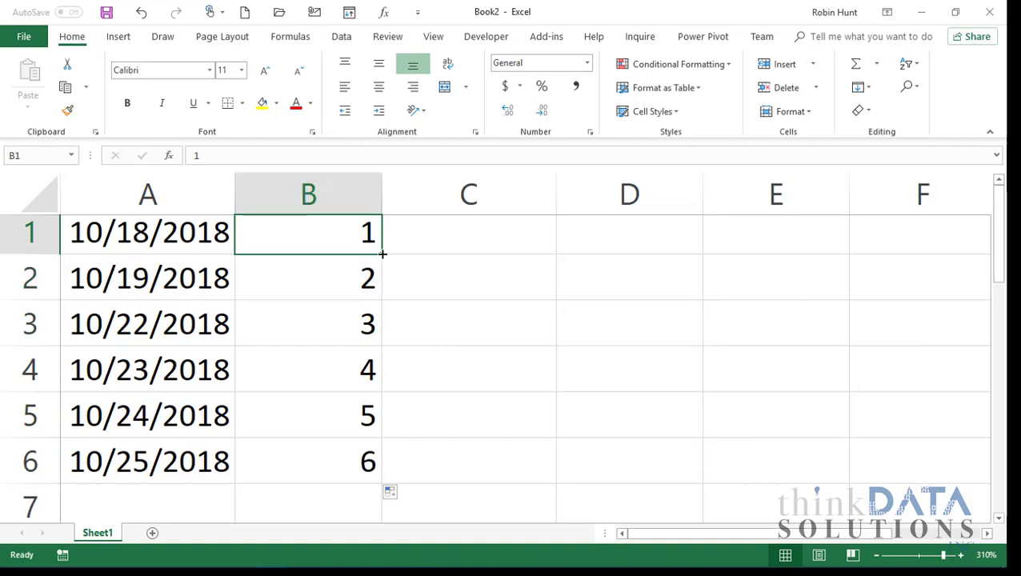
double_click(383, 254)
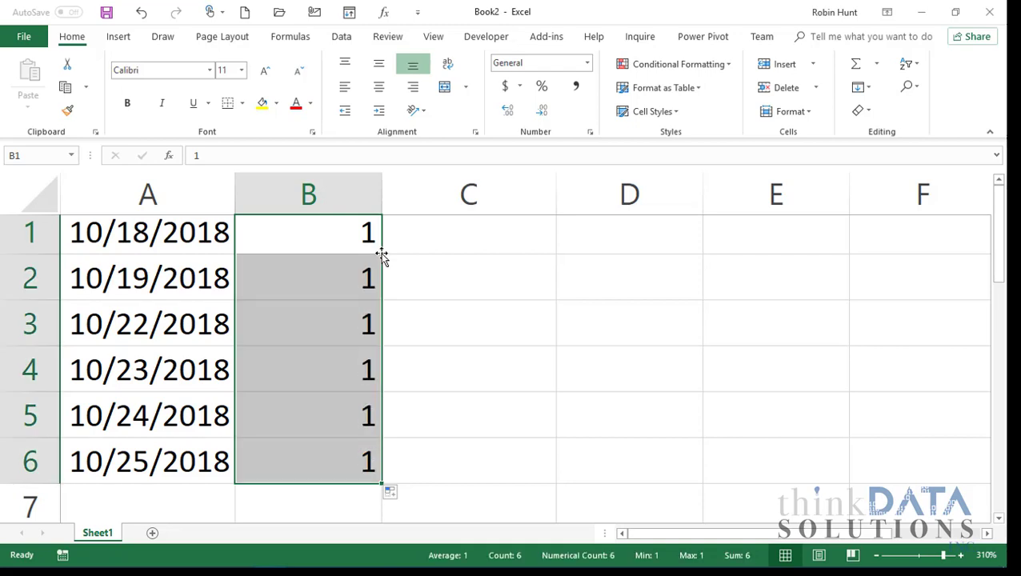
click(395, 494)
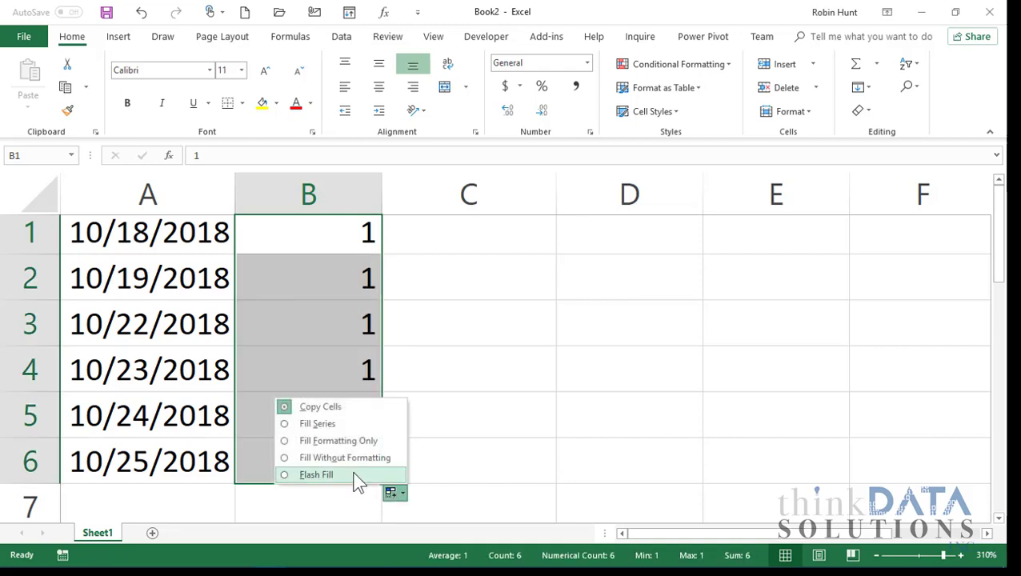
click(322, 426)
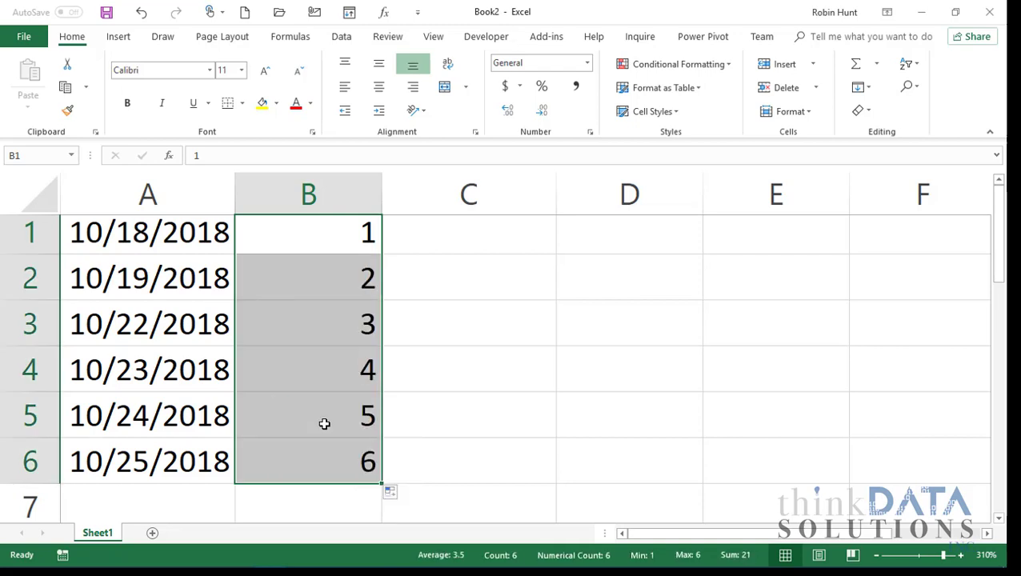
click(147, 233)
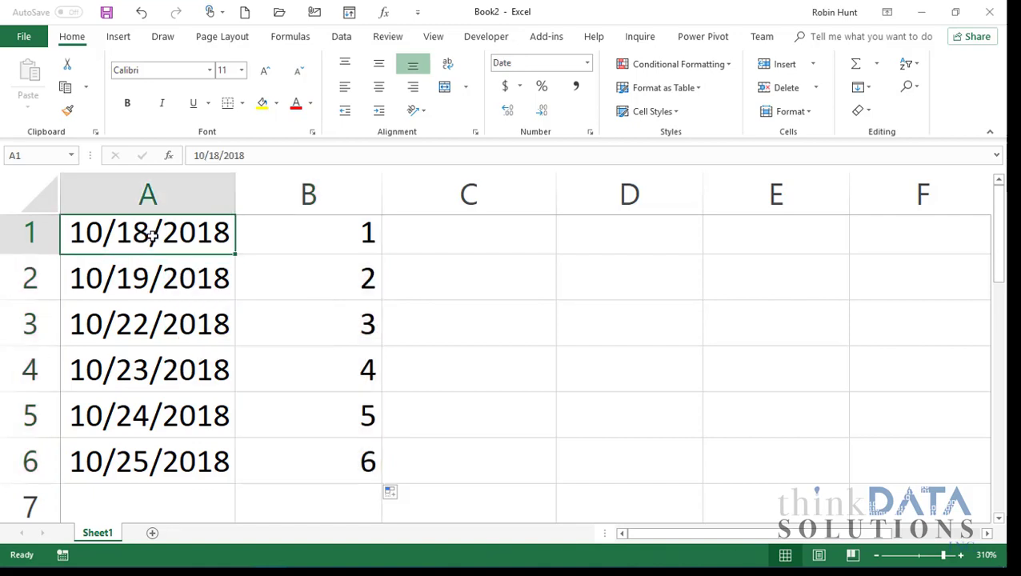